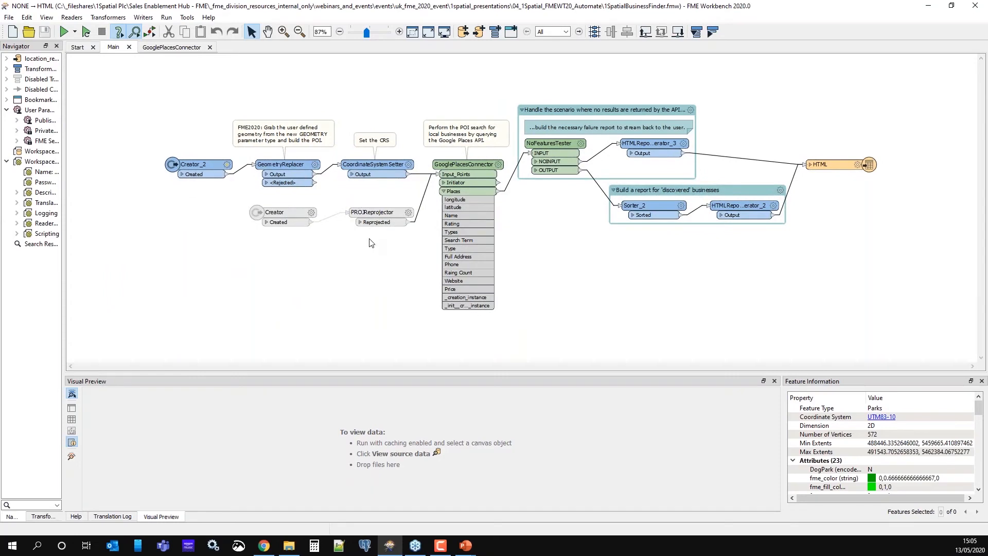
Step: Widen the Navigator and inspect the GeometryReplacer transformer's parameters, leaving them without changes
scroll(371, 243, up, 2)
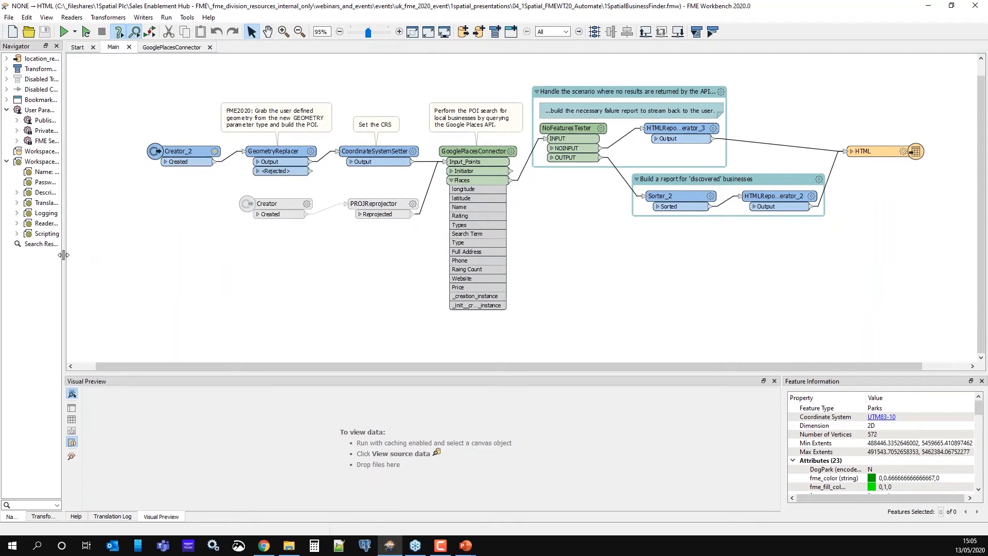
drag(64, 254, 138, 269)
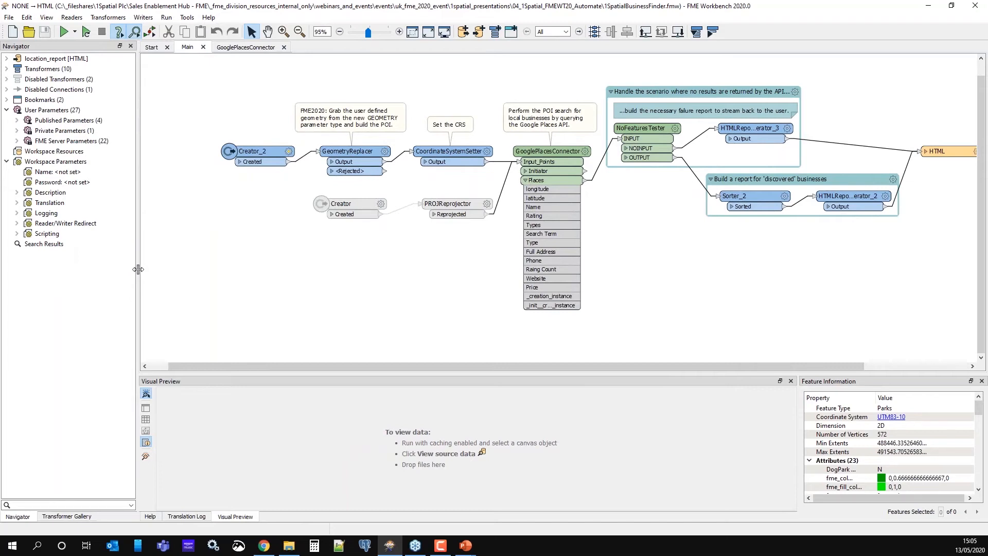
click(385, 151)
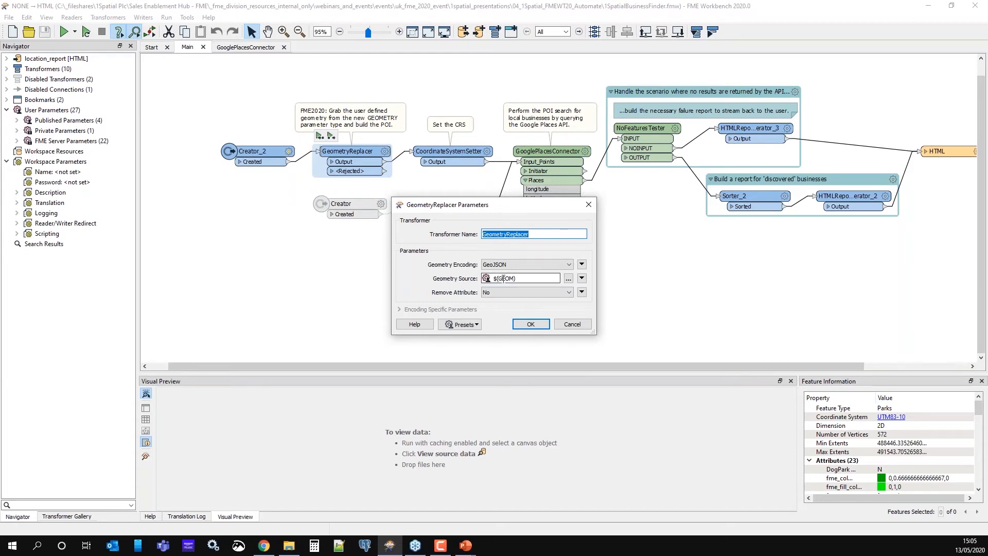
click(573, 324)
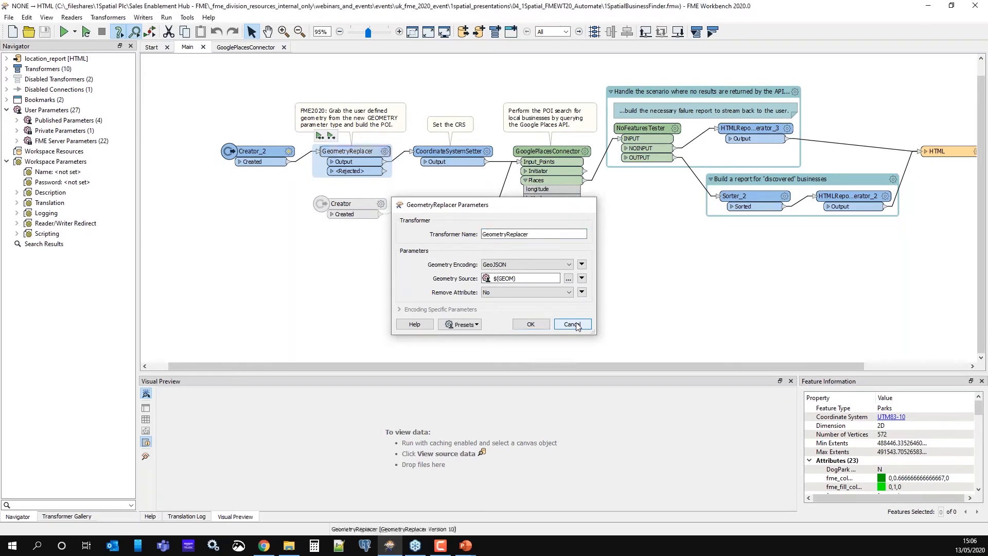
Step: Open the published GEOM parameter's definition and review the available parameter types, keeping Geometry selected
click(17, 121)
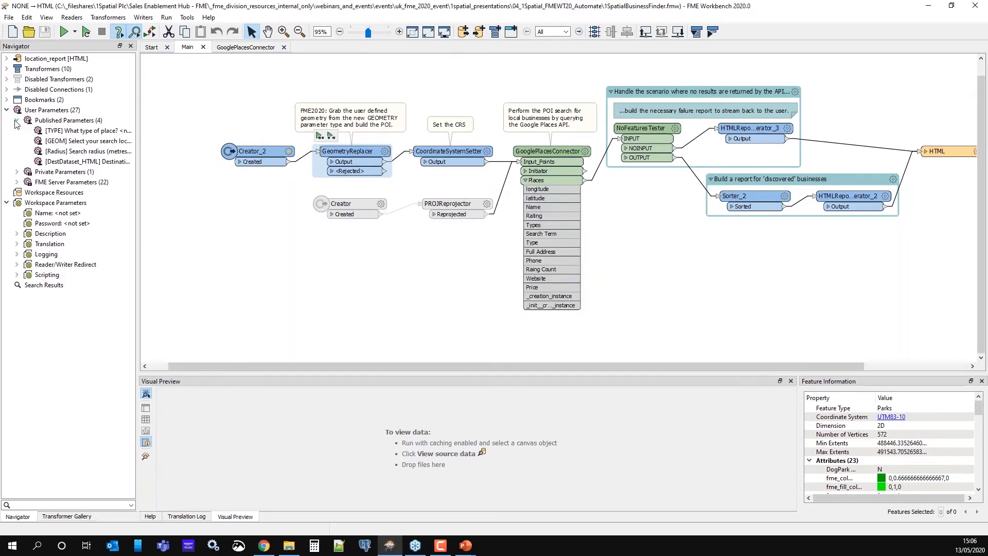
right_click(65, 141)
click(105, 158)
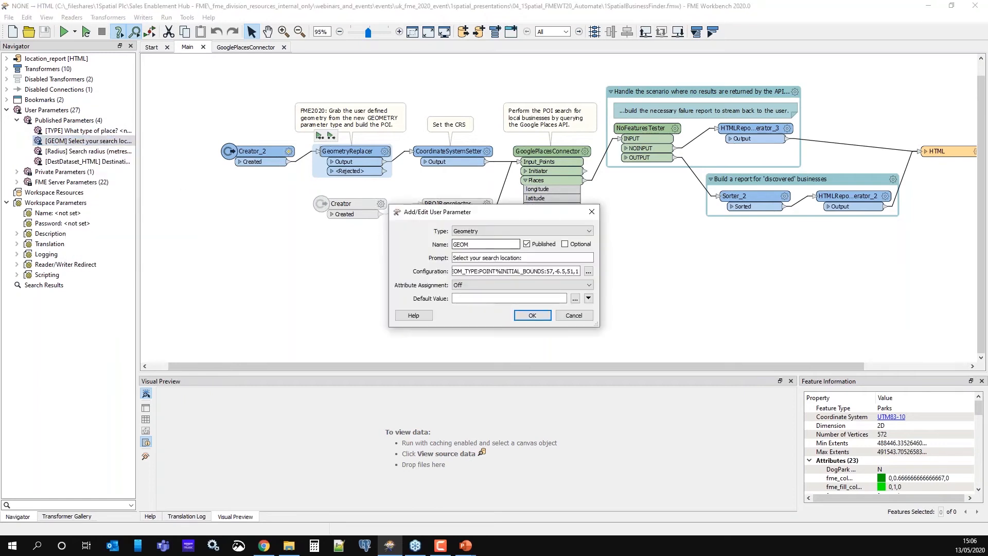
click(501, 231)
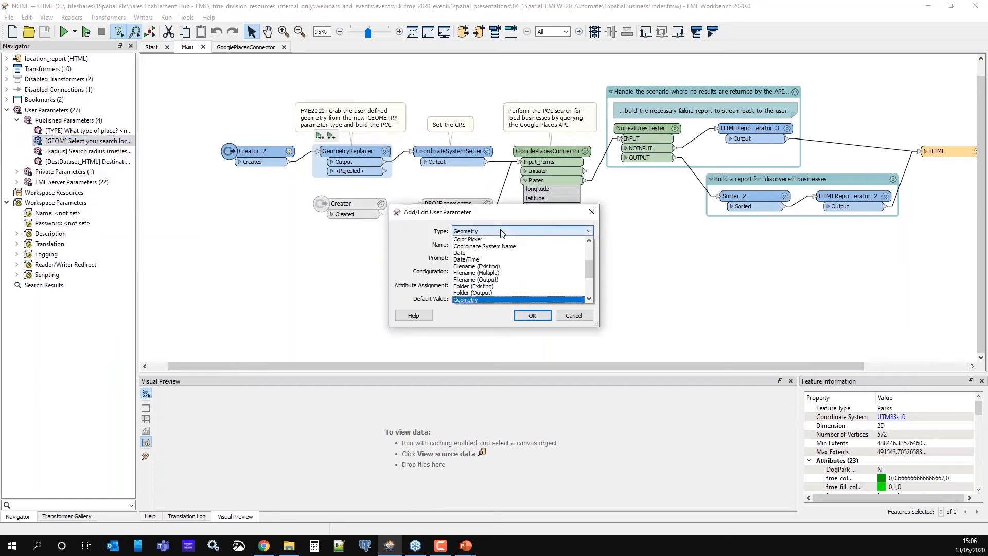
click(589, 298)
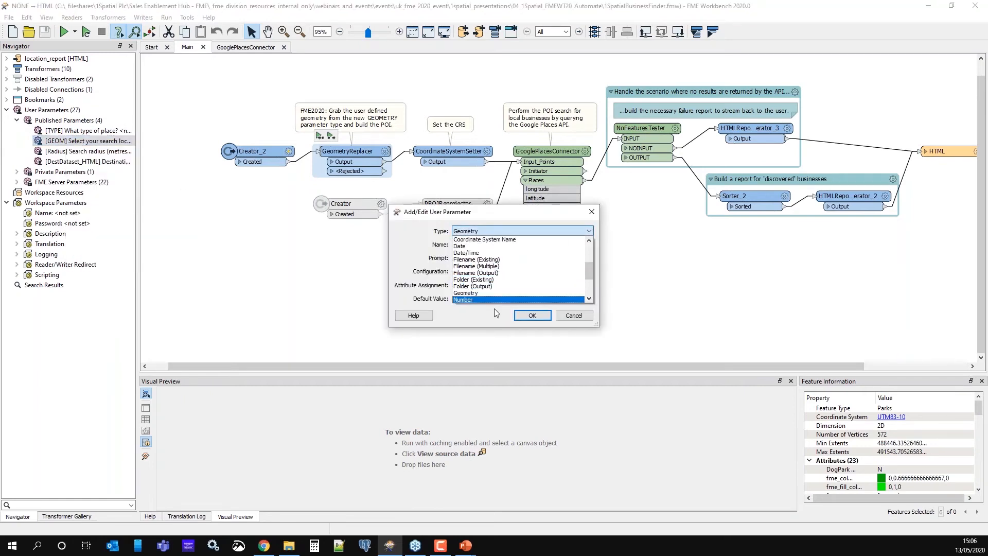
click(466, 293)
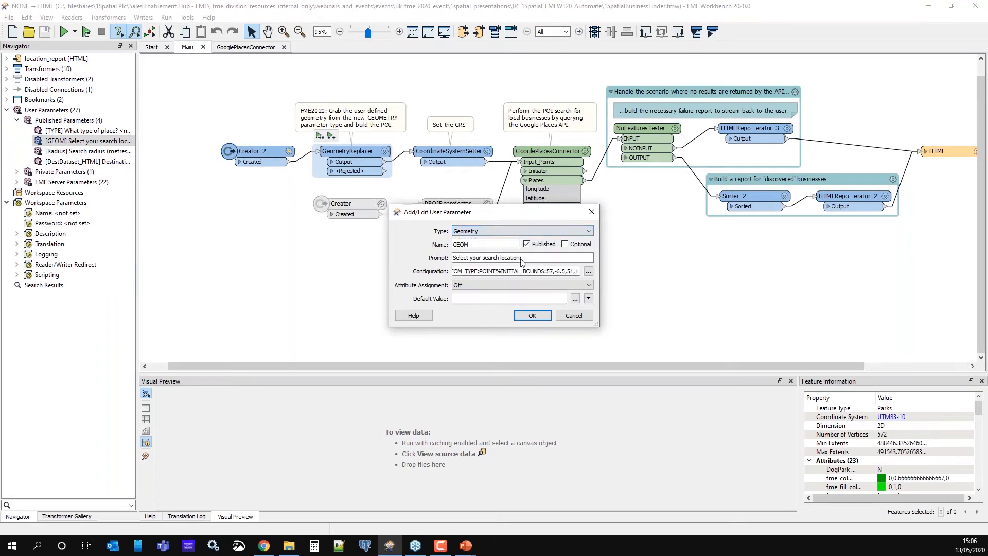
Step: Inspect the GEOM parameter's allowed geometry types and initial map bounds, and close the definition without saving
click(588, 272)
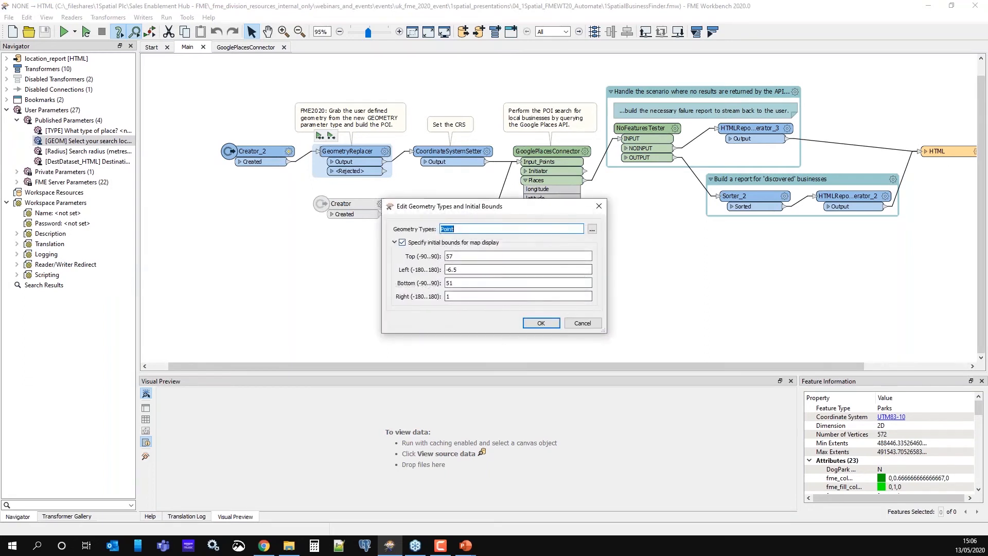
click(593, 230)
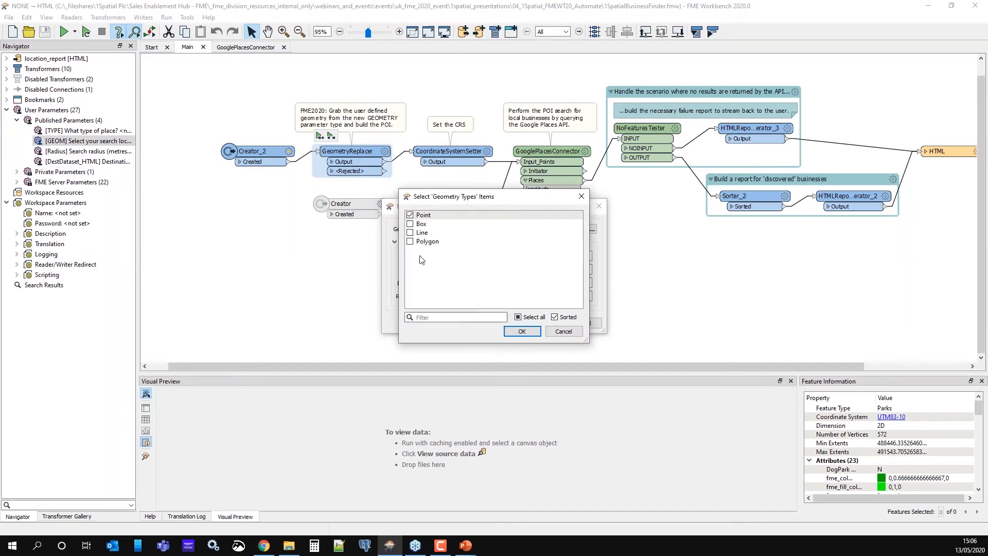
click(567, 332)
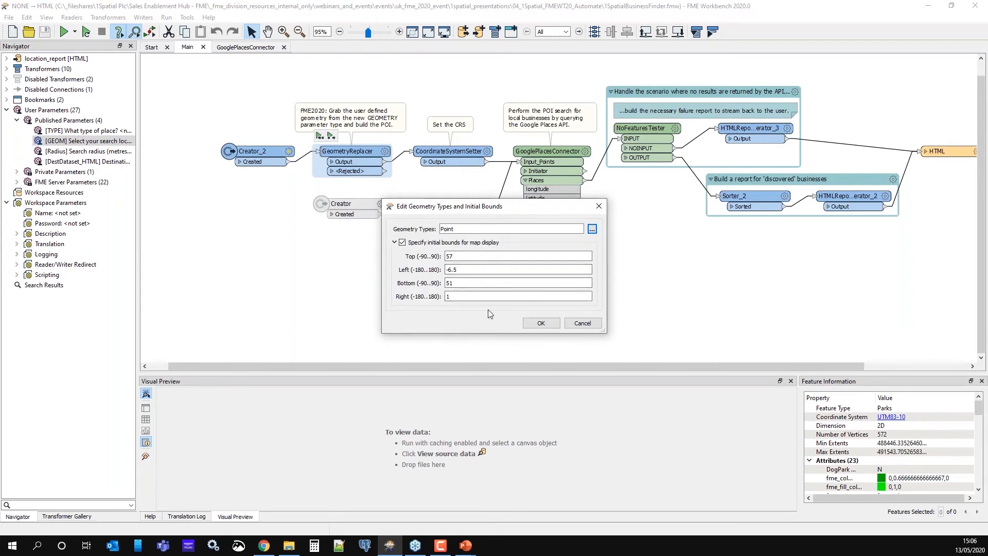
click(583, 324)
click(589, 319)
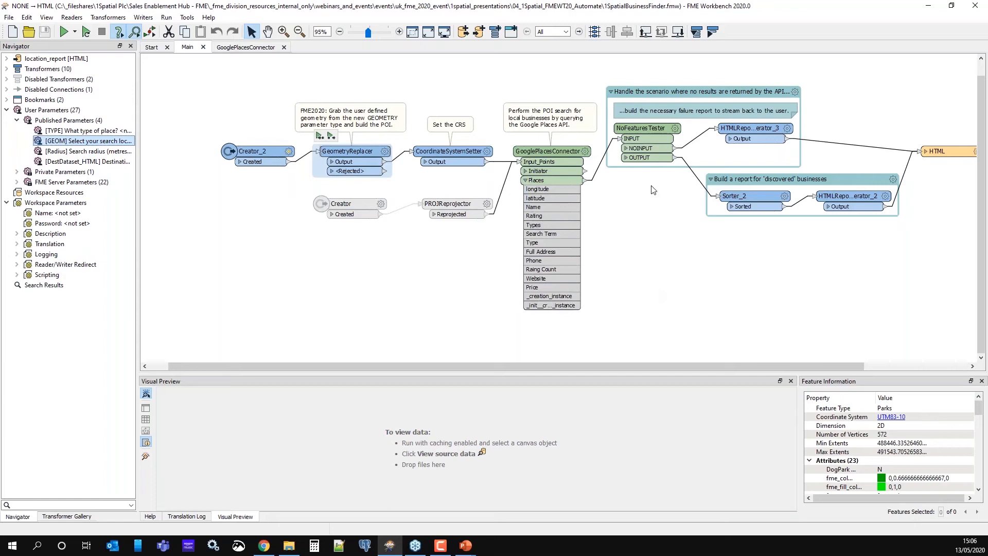
Step: Examine the workspace flow from GooglePlacesConnector through NoFeaturesTester and both report branches to the HTML writer
scroll(647, 134, up, 1)
scroll(647, 134, up, 3)
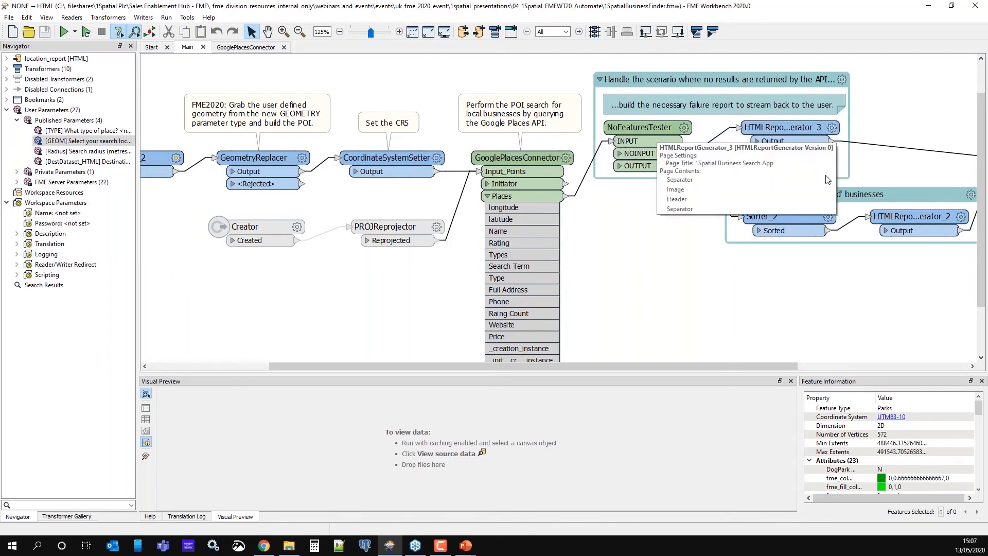
drag(671, 366, 772, 367)
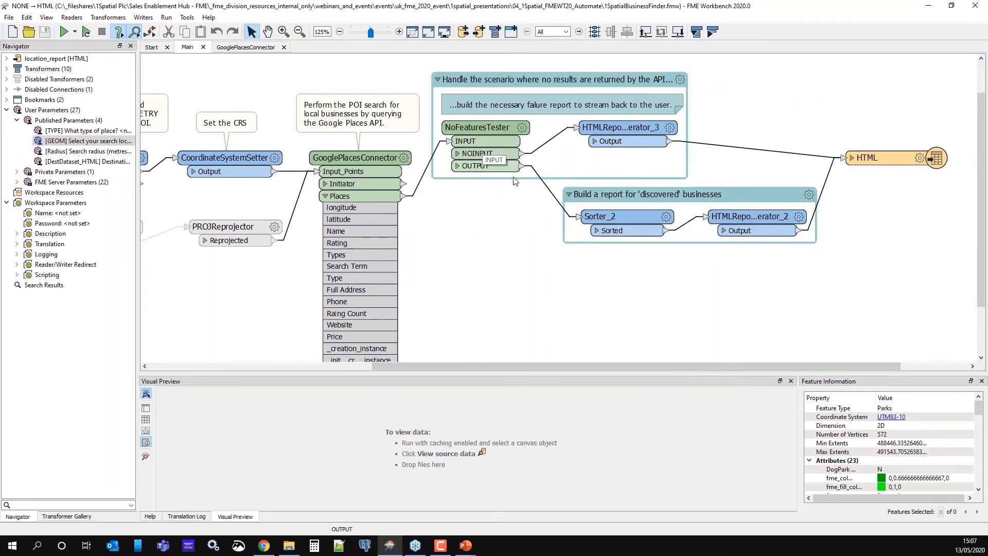
mouse_move(767, 221)
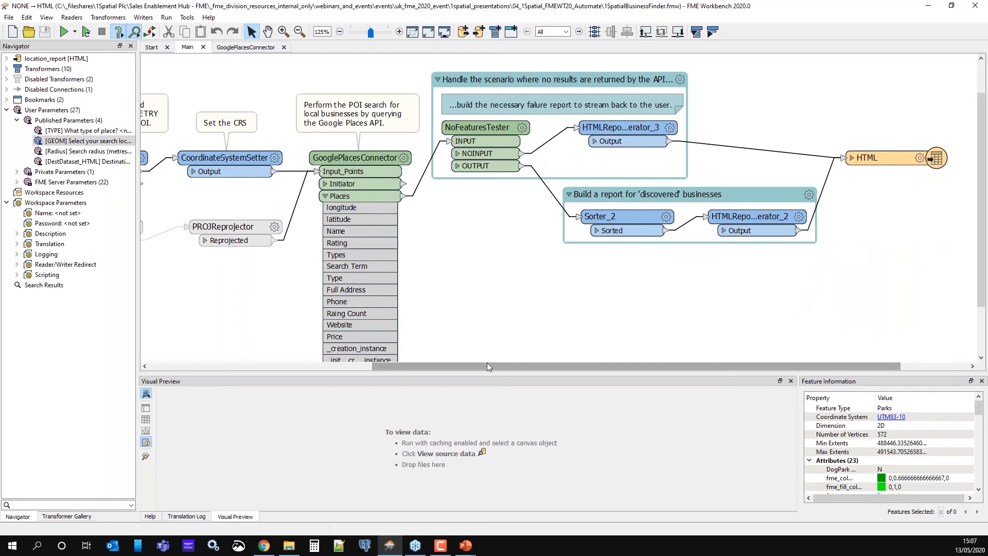
drag(487, 365, 455, 366)
scroll(398, 297, down, 5)
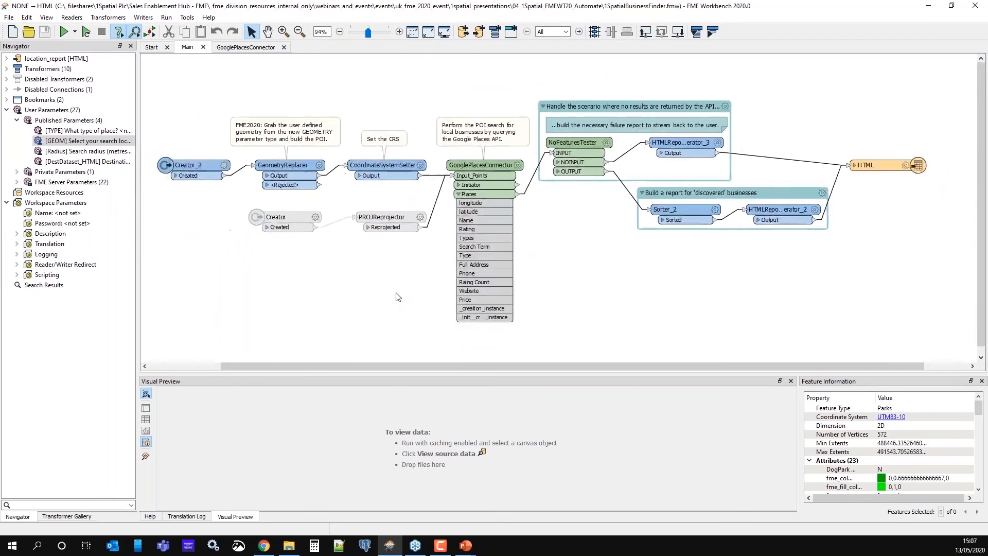
scroll(398, 297, down, 1)
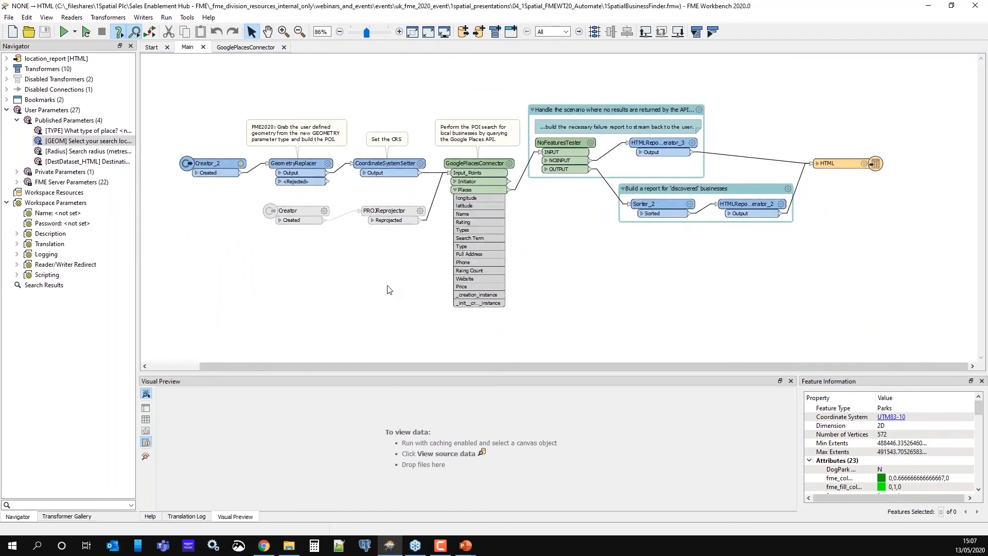
Step: Minimise the workspace and switch to the FME Server home page in Chrome
click(930, 8)
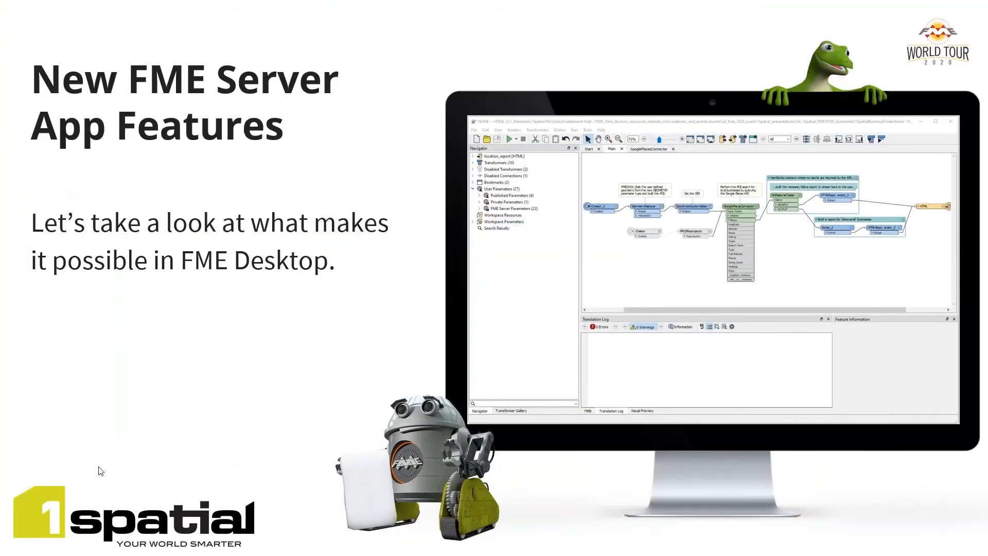
key(super)
click(263, 545)
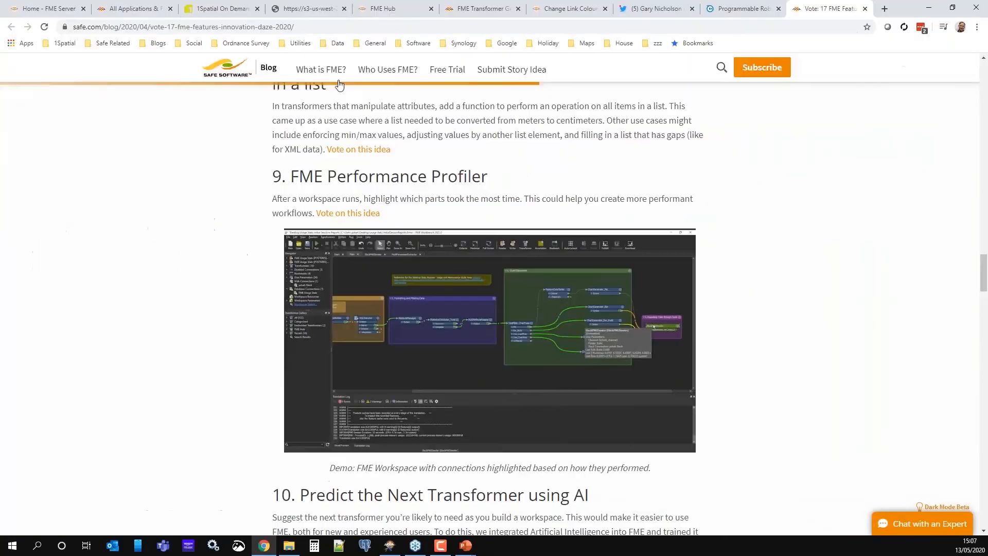
click(115, 10)
click(54, 9)
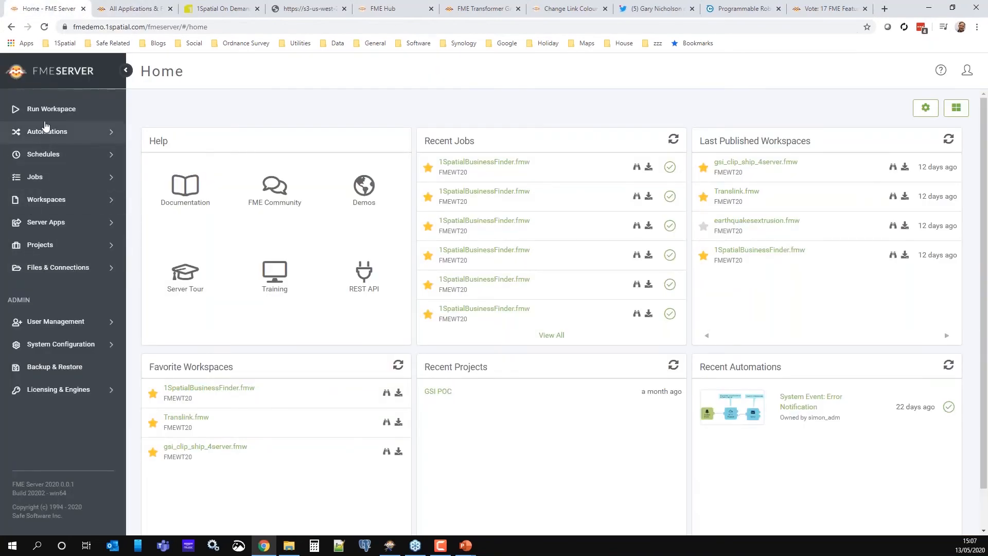
Step: Open the FMEWT20BusinessFinder app for editing from the list of managed Server Apps
click(49, 224)
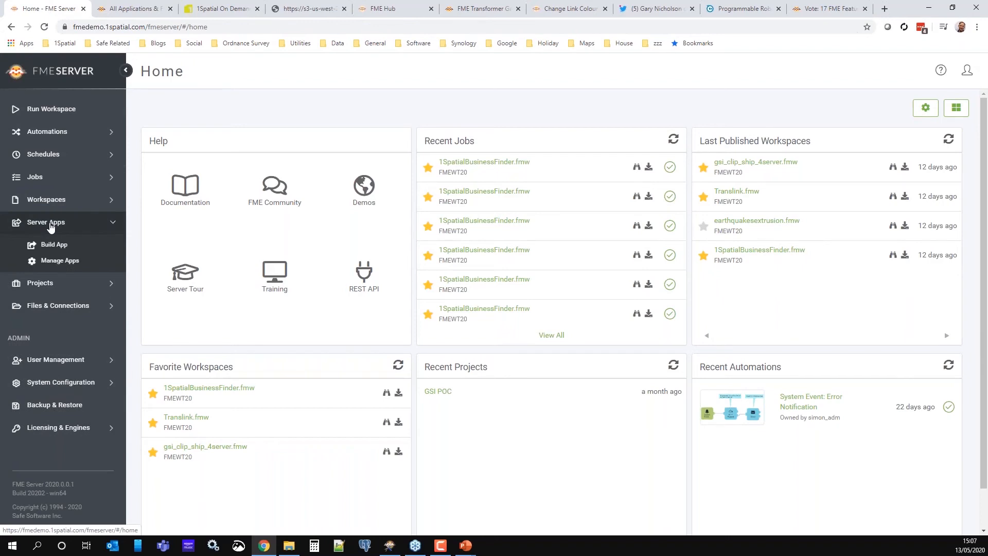
click(55, 260)
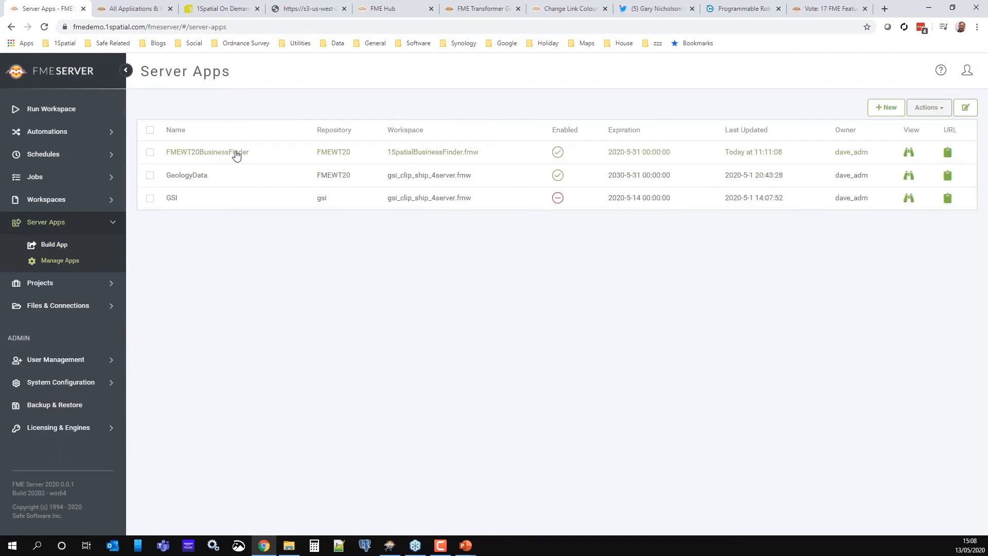
click(237, 152)
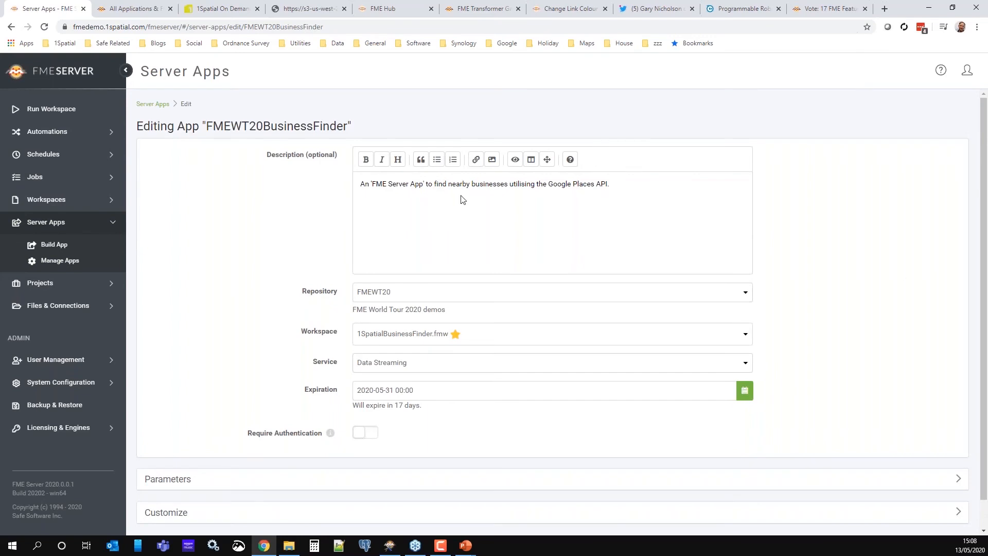
Step: Turn on Require Authentication for the app to show its Allowed Users setting, and turn it off again
scroll(477, 274, down, 1)
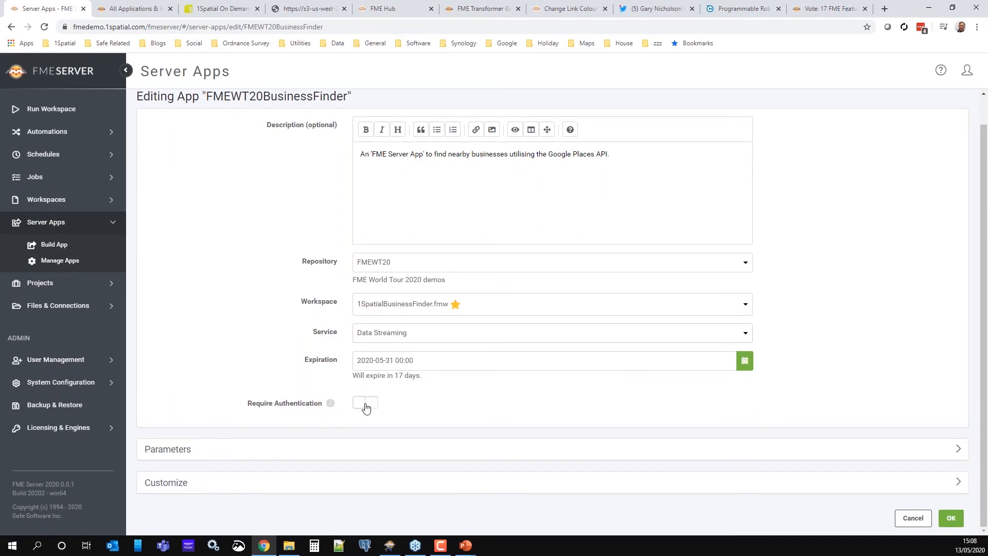
click(364, 404)
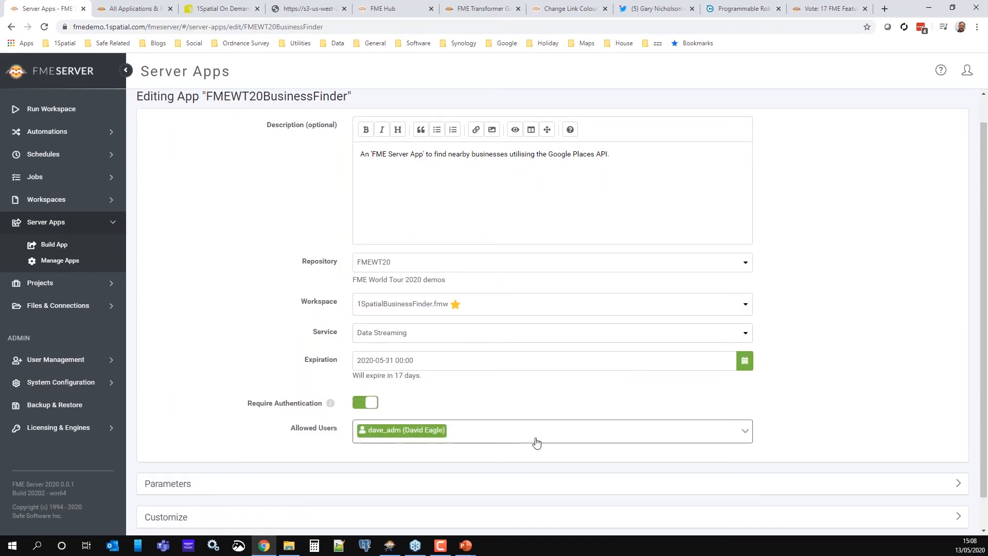
click(366, 404)
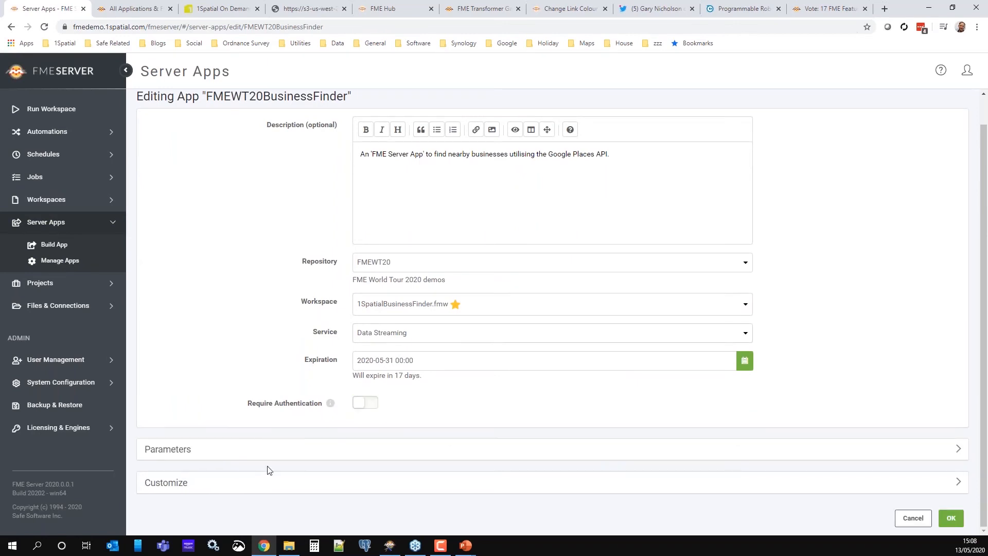
Step: Expand the app's parameters, open the Geometry Picker for the search location and activate point marker placement
click(198, 452)
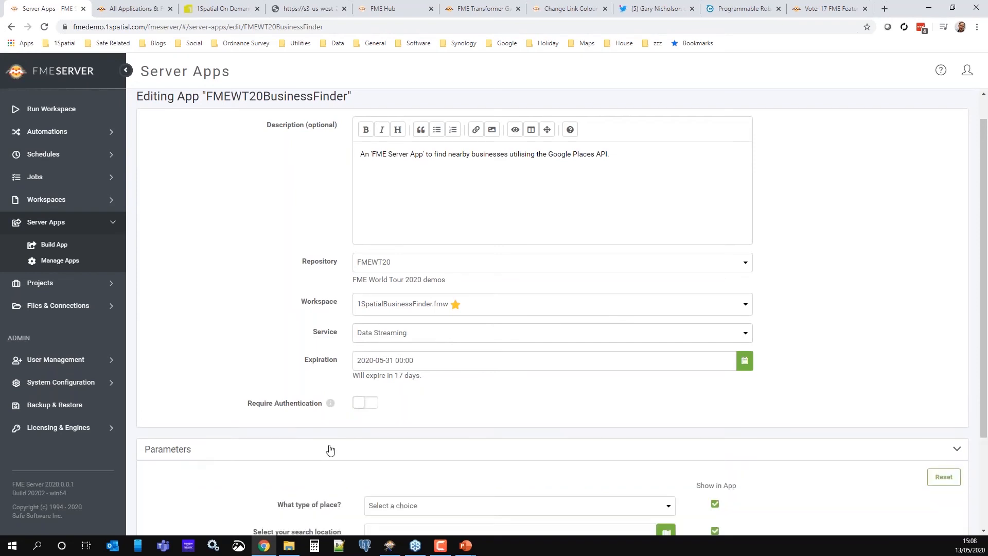
scroll(329, 450, down, 3)
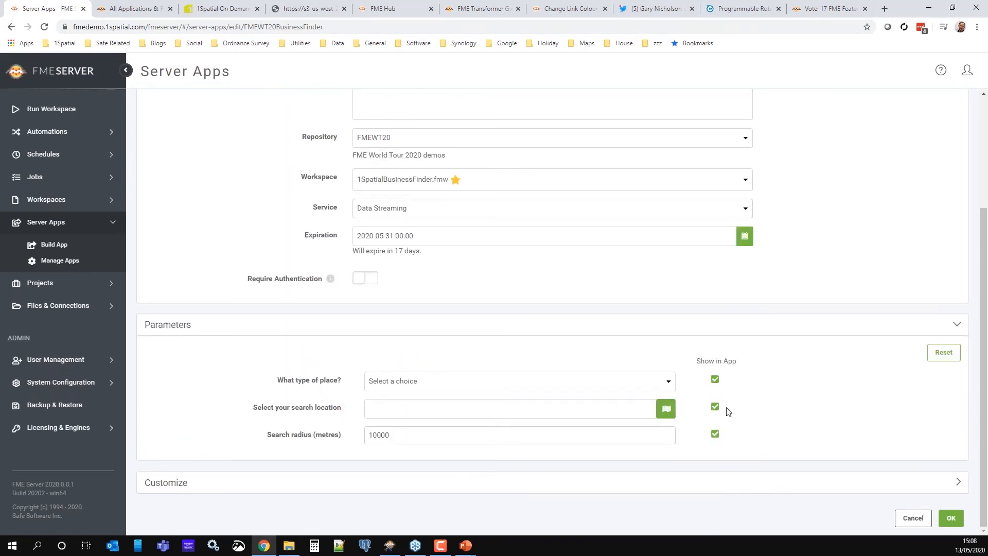
click(666, 410)
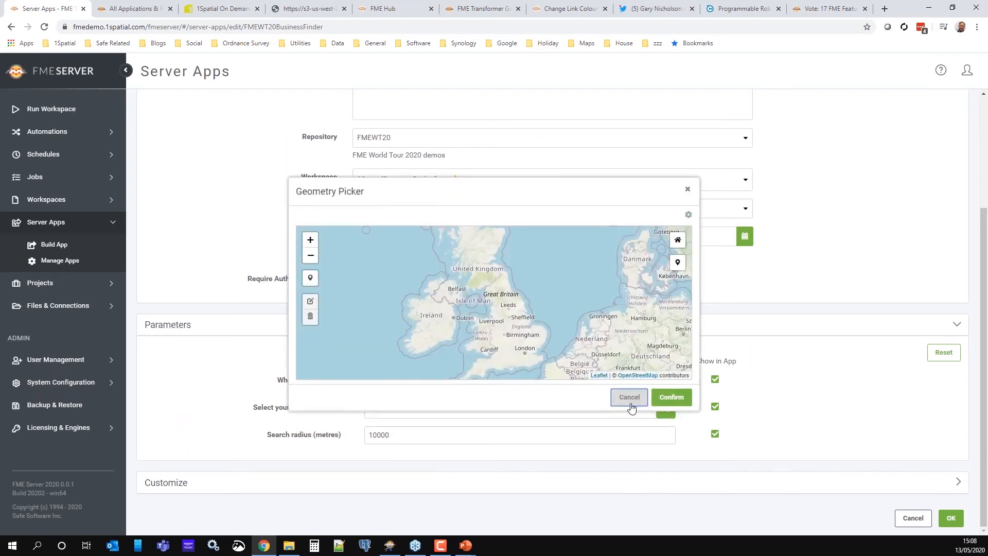
click(311, 282)
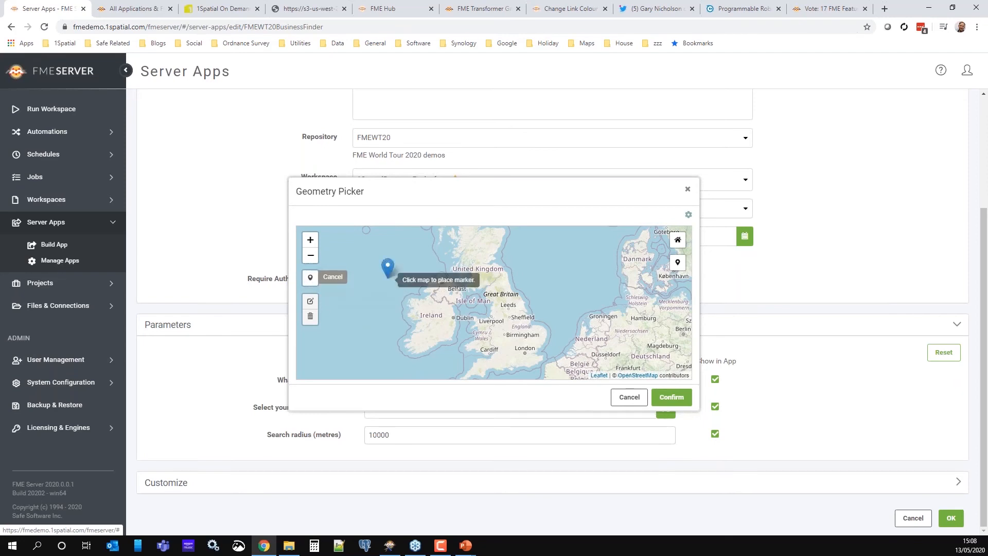
Step: Reveal the Geometry Picker's map configuration, highlight the tile URL and close the picker without setting a location
click(689, 214)
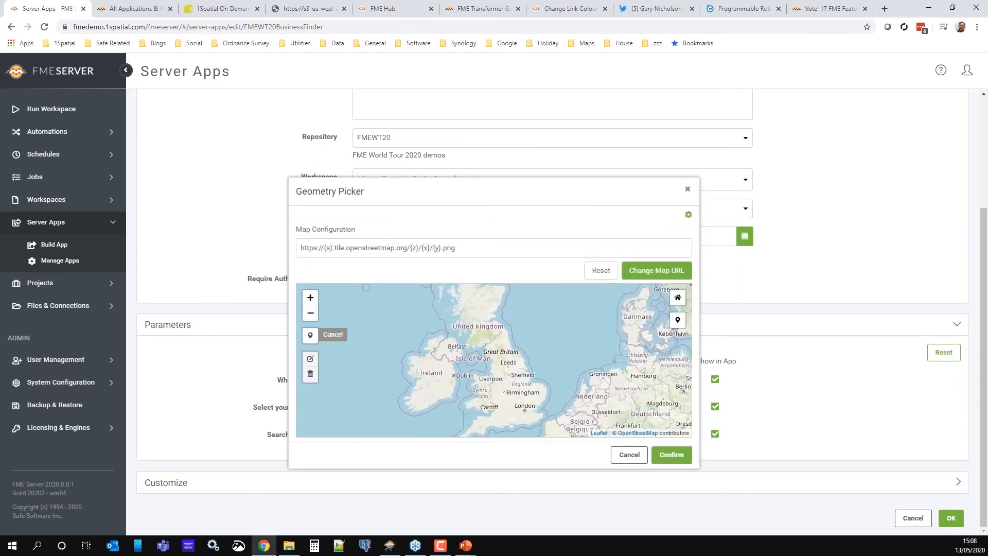
click(636, 251)
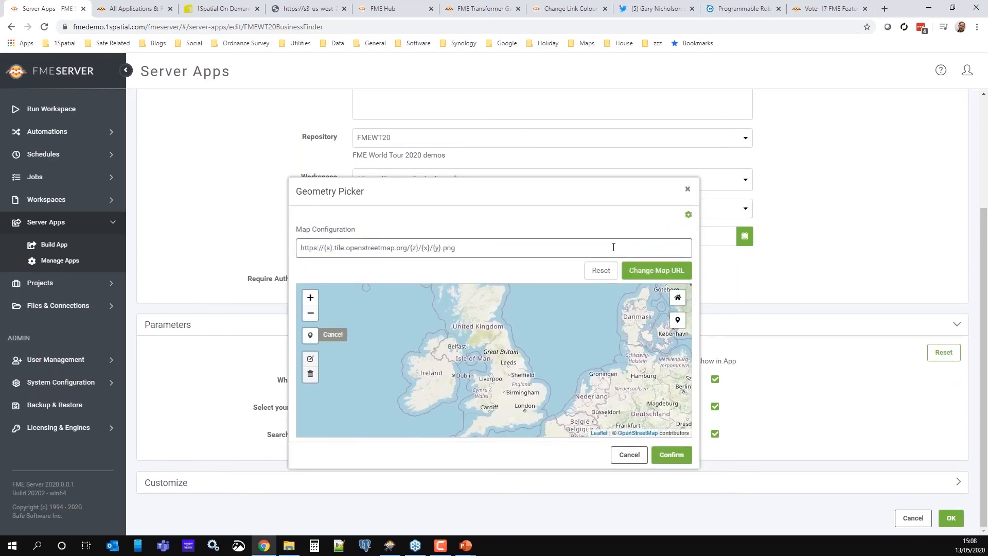
drag(595, 247, 275, 246)
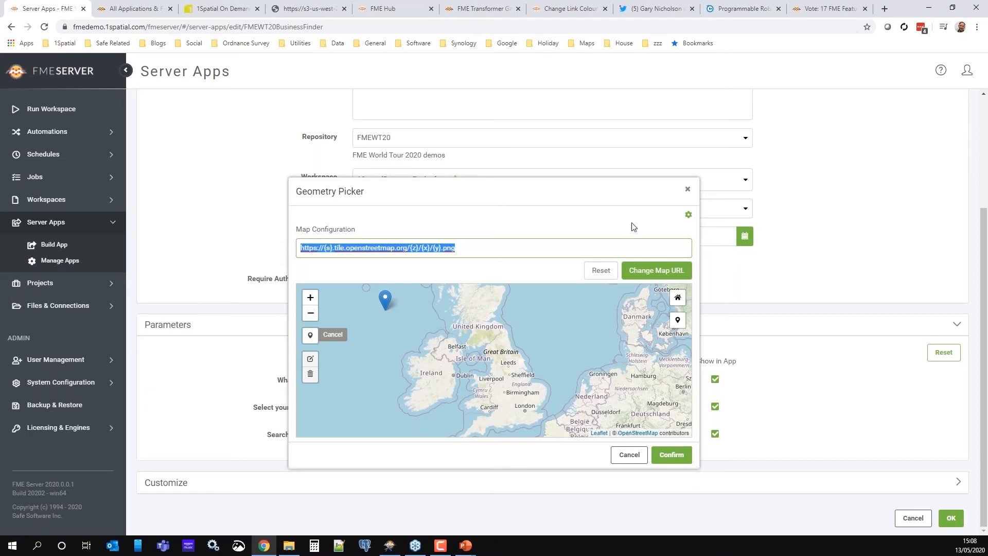
click(689, 191)
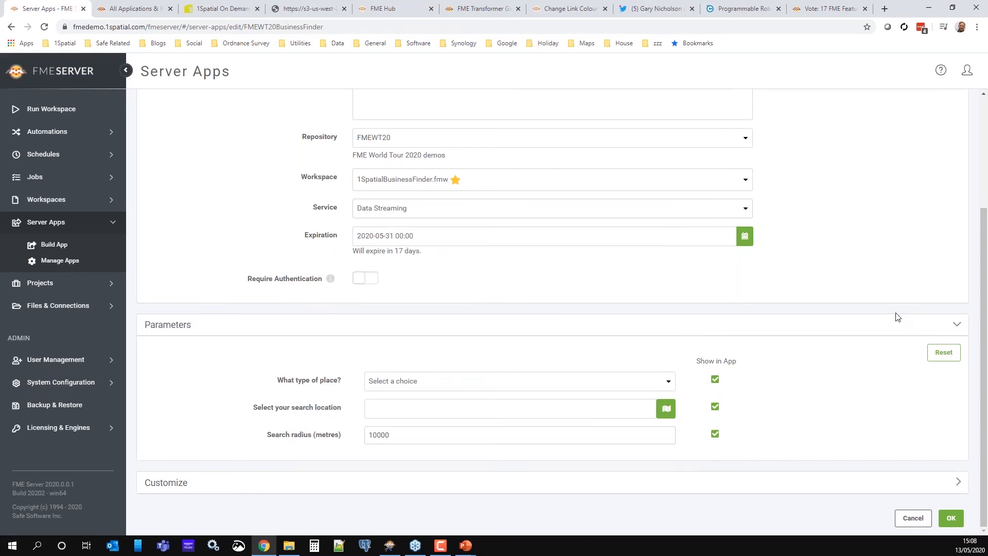
Step: Expand the app's Customize settings and review its title, background colour, heading image, icon and Run Immediately option
click(933, 486)
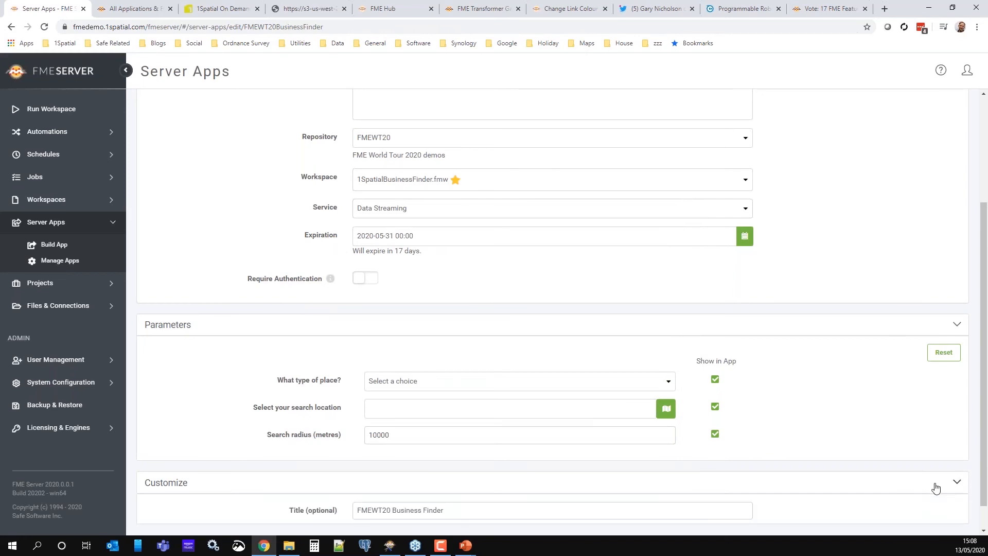
scroll(871, 375, down, 4)
scroll(872, 375, down, 2)
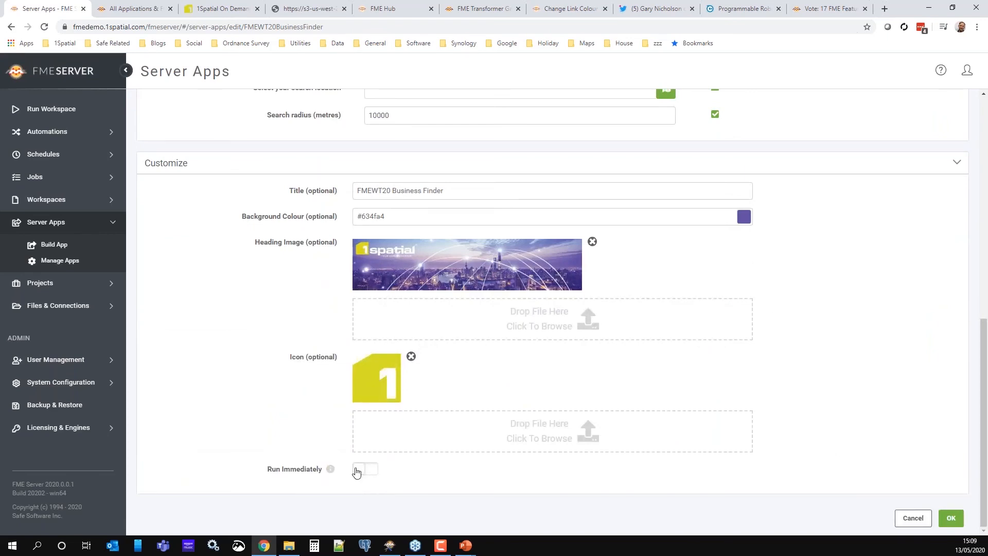
click(933, 3)
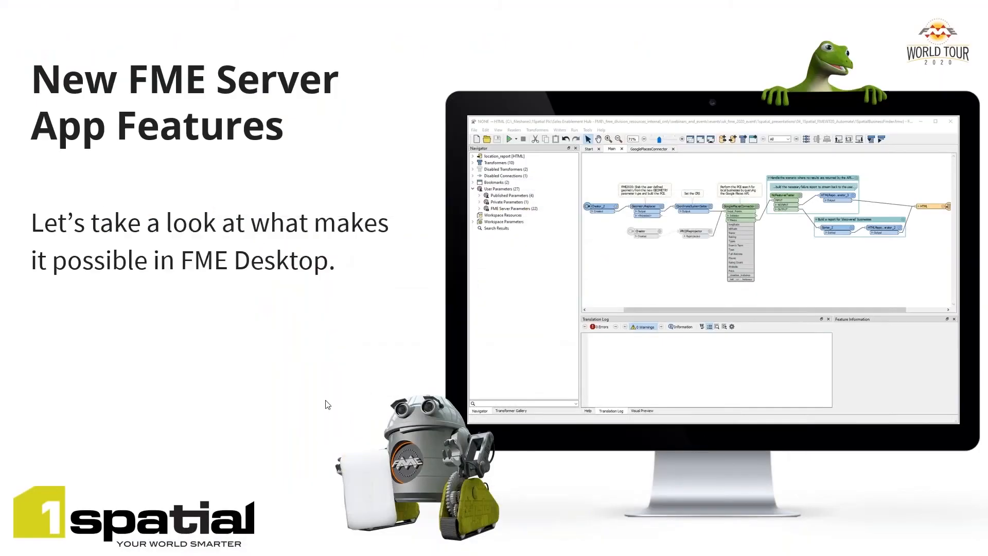
click(364, 386)
click(384, 389)
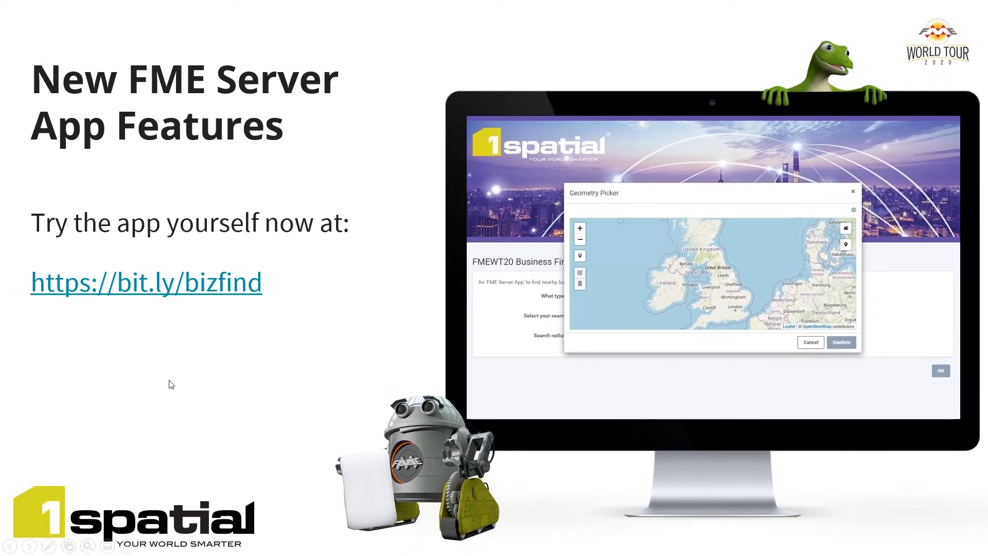
click(189, 295)
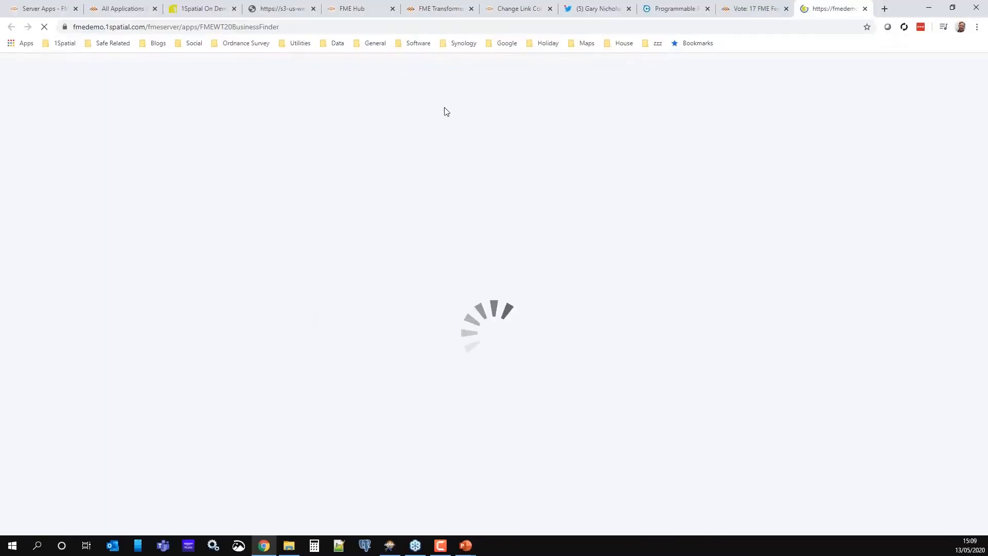
Step: Restore the browser window over the slide and enlarge it until the whole Business Finder form fits
drag(906, 9, 574, 86)
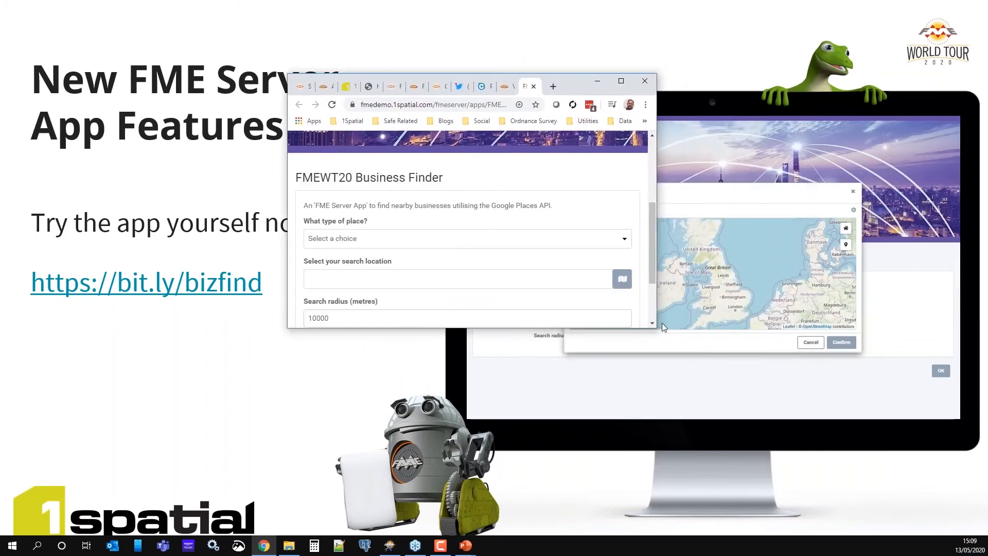
drag(658, 332, 910, 526)
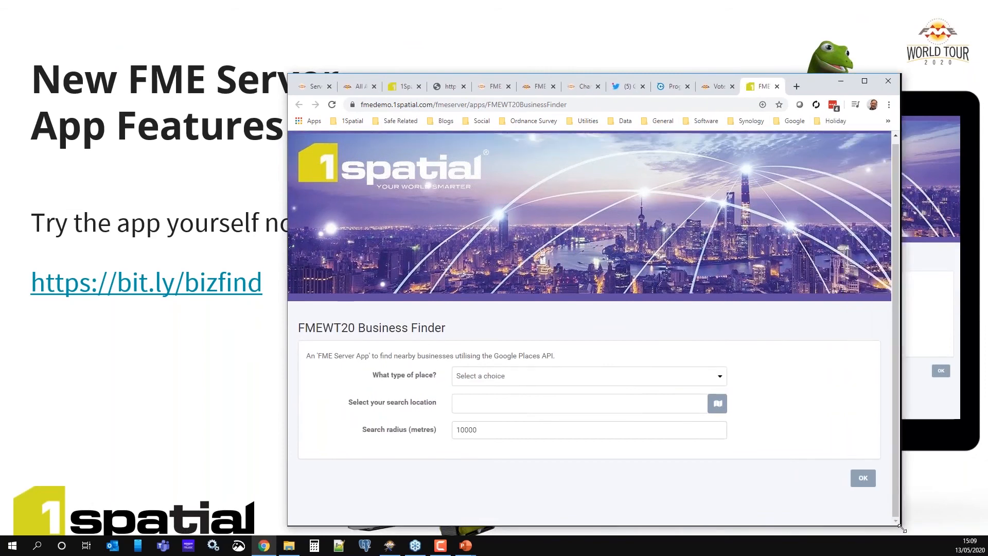
Step: Search the place types for "super" and set the type of place to Supermarket
click(495, 379)
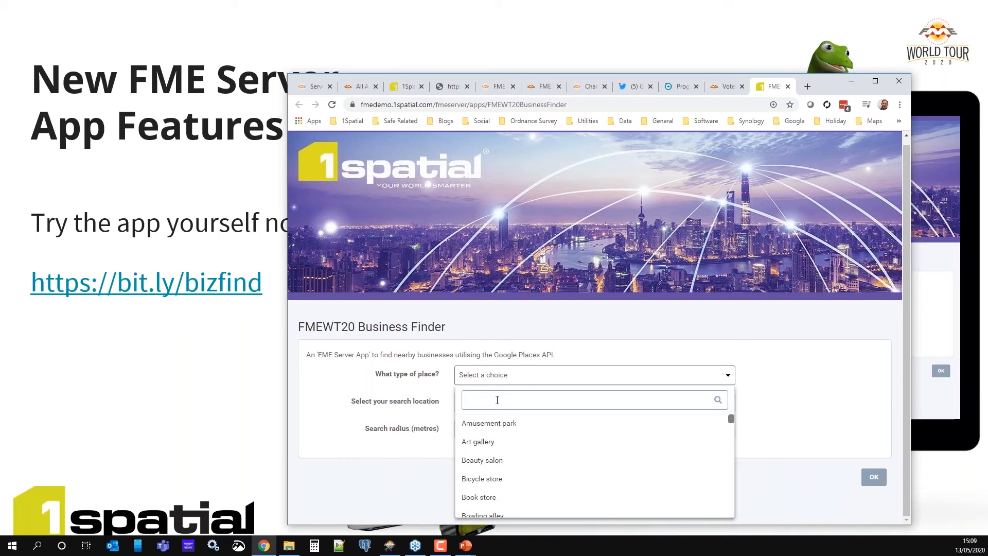
text(super)
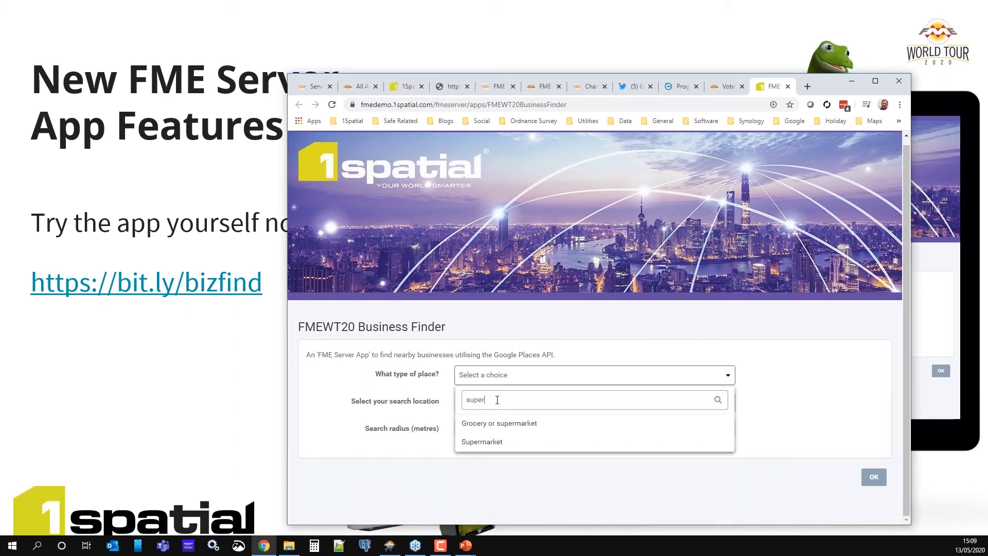
click(491, 442)
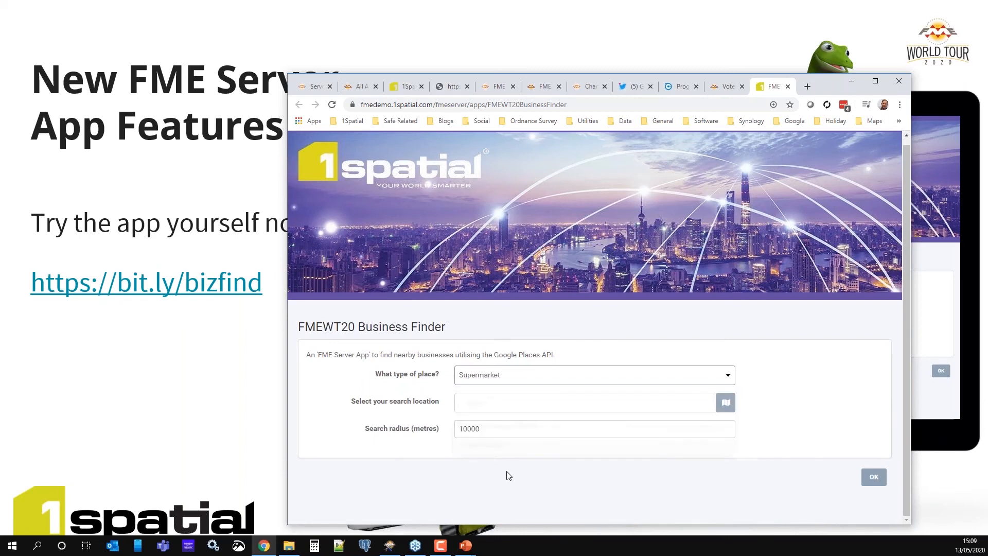
Step: Open the Geometry Picker for the search location and start placing a point marker in the Cardiff area
click(725, 403)
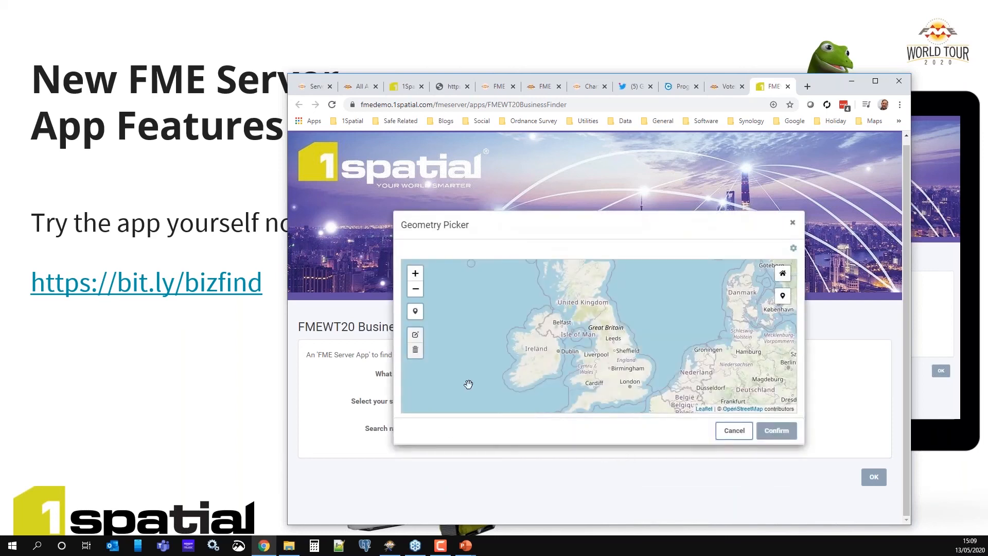
click(415, 312)
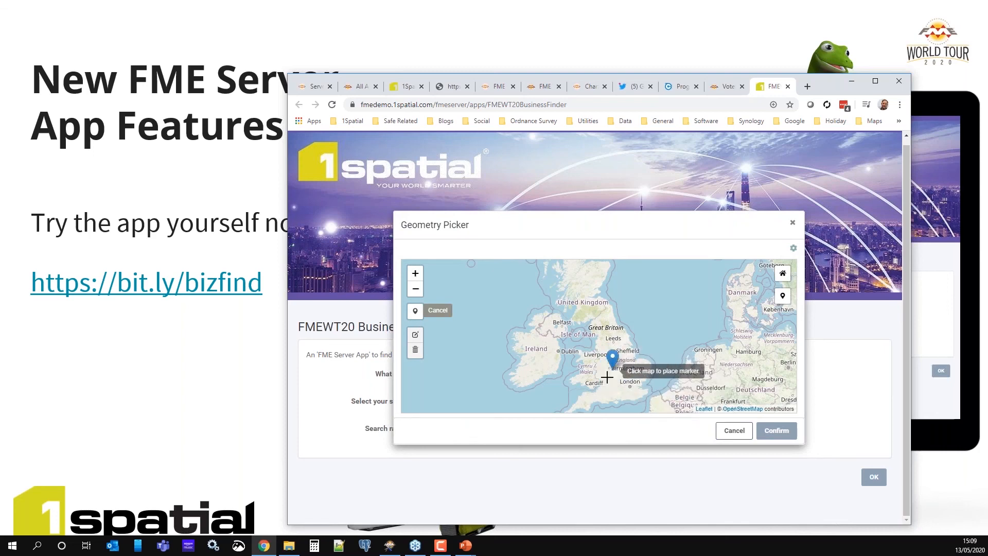
scroll(593, 388, up, 3)
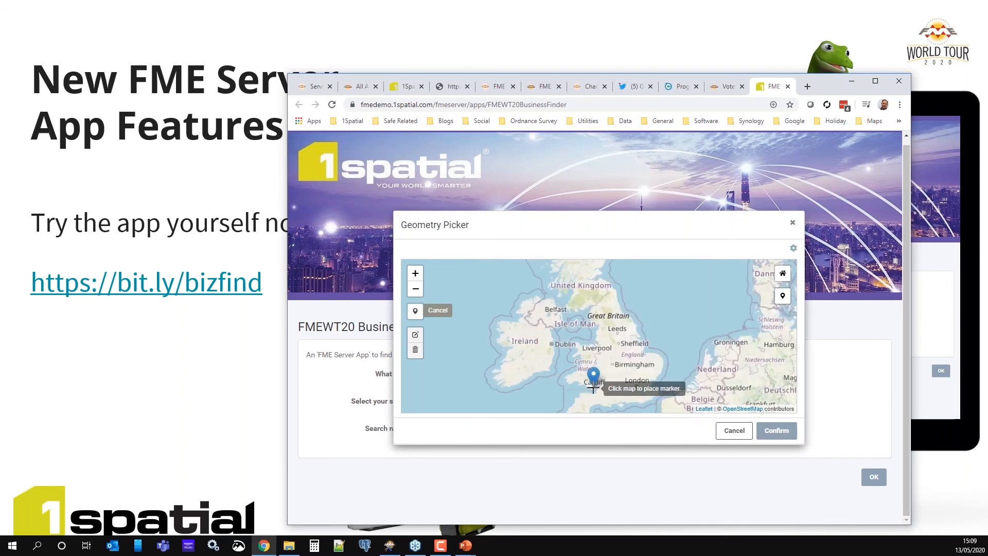
scroll(595, 389, up, 3)
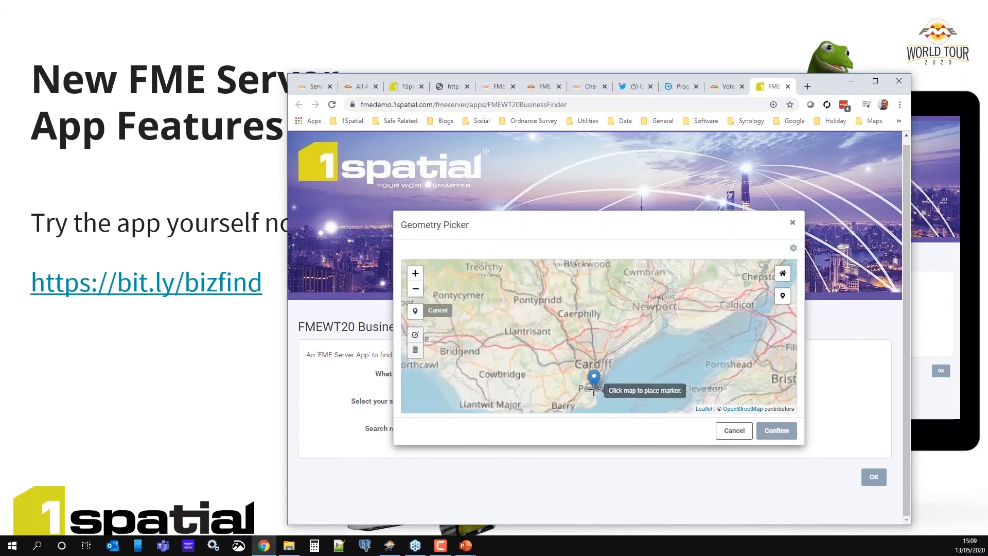